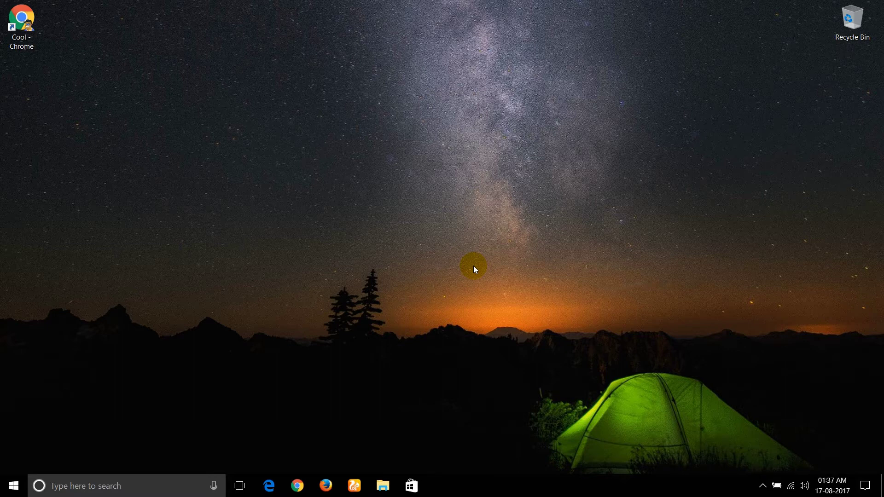
# Step: Launch Chrome from the Cool - Chrome desktop shortcut
pyautogui.doubleClick(21, 24)
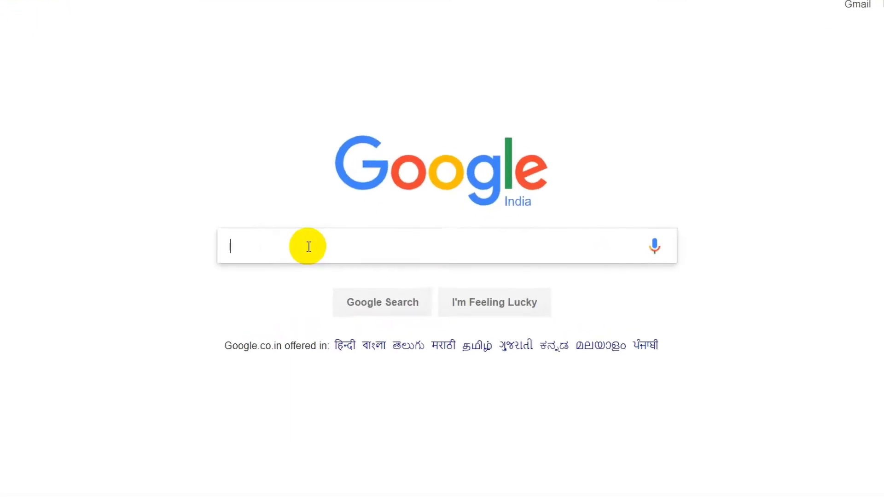
pyautogui.write('temp ')
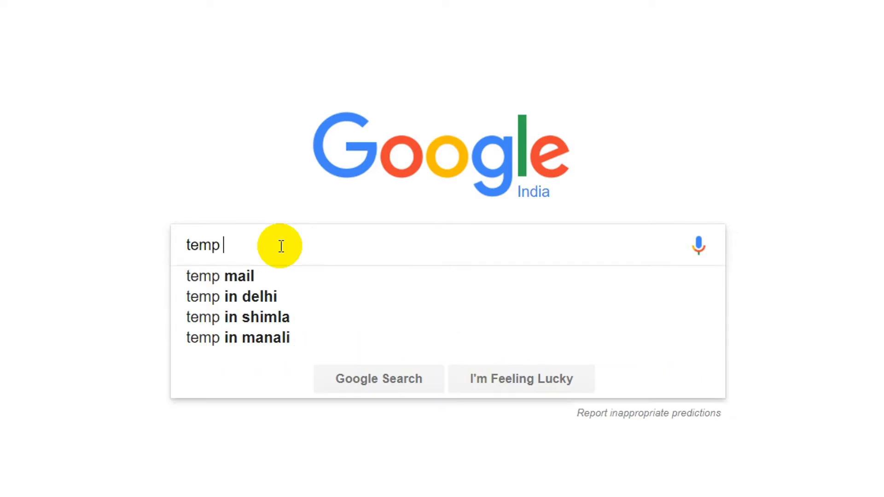
pyautogui.write('mail e')
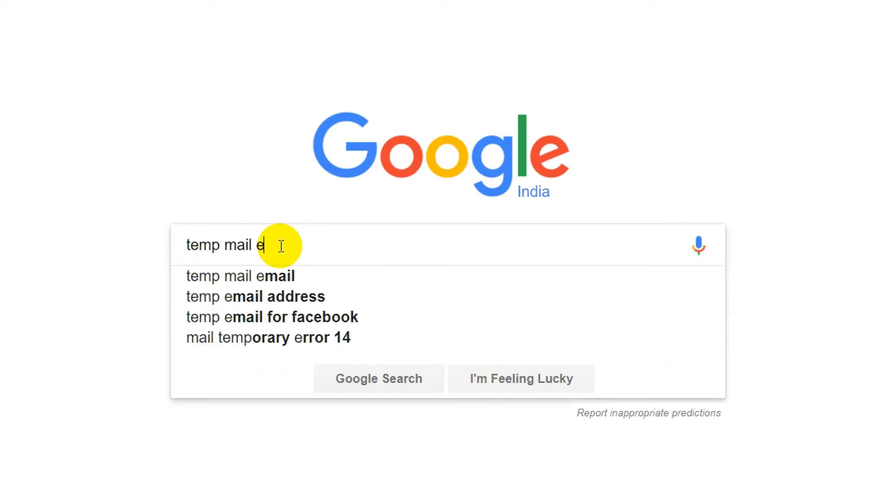
pyautogui.write('xt')
pyautogui.write('e')
pyautogui.write('ns')
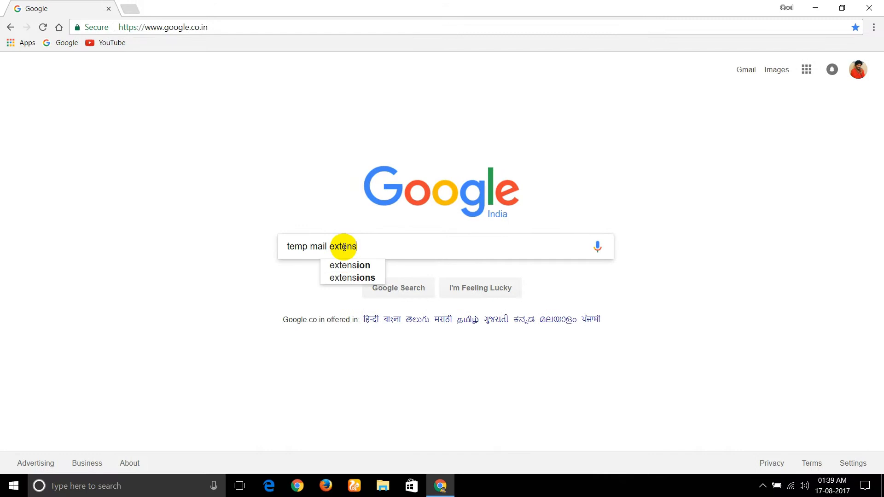
pyautogui.write('ion')
# Step: Search Google for 'temp mail extension' and open the Temp Mail Chrome Web Store listing
pyautogui.press('Return')
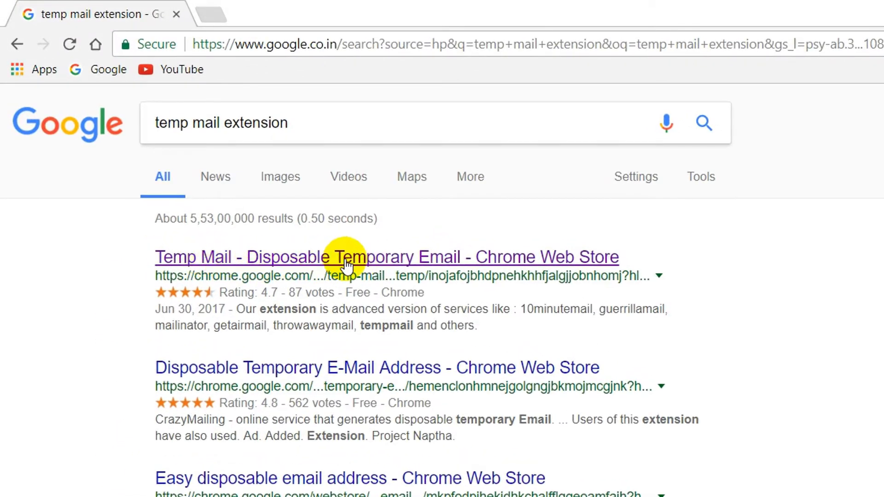
pyautogui.click(345, 265)
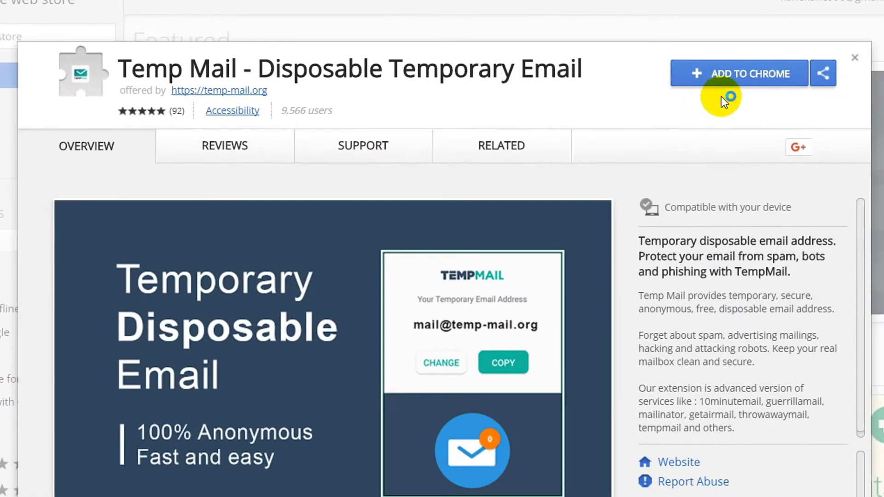
# Step: Add the Temp Mail - Disposable Temporary Email extension to Chrome, accepting its permissions
pyautogui.click(753, 82)
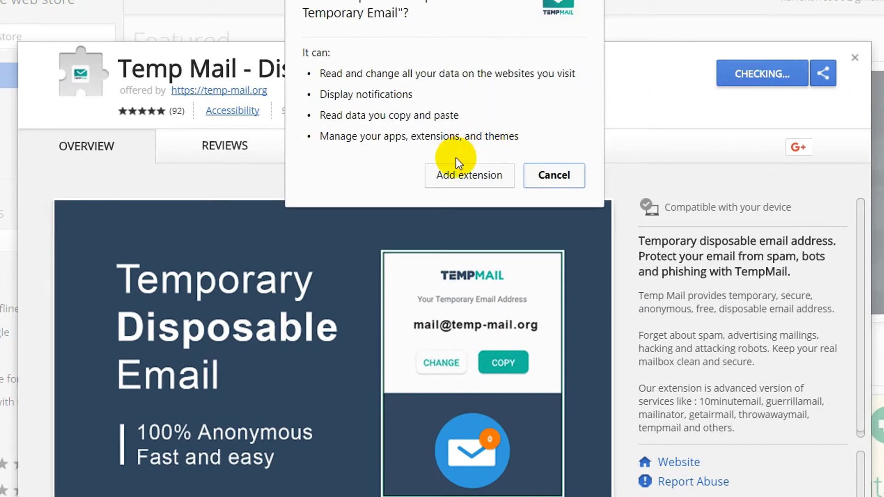
pyautogui.click(459, 178)
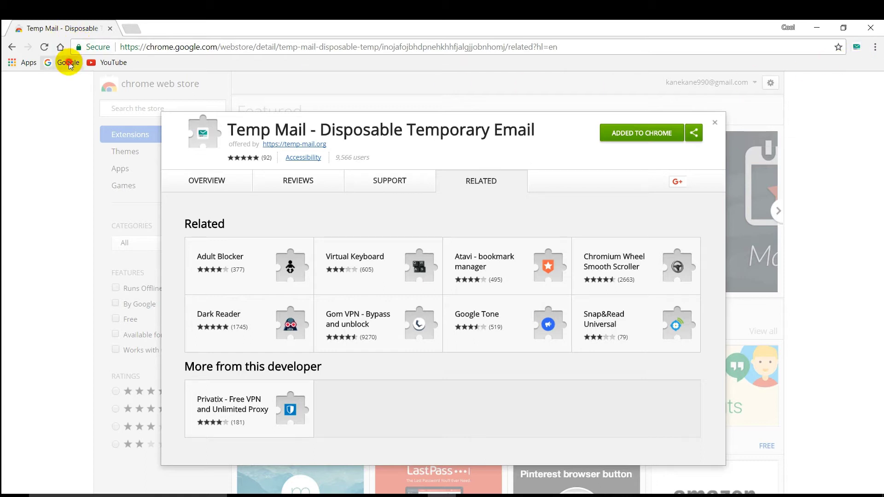
# Step: Select the temporary address in the Temp Mail popup, then open Gmail from Google's homepage
pyautogui.click(66, 62)
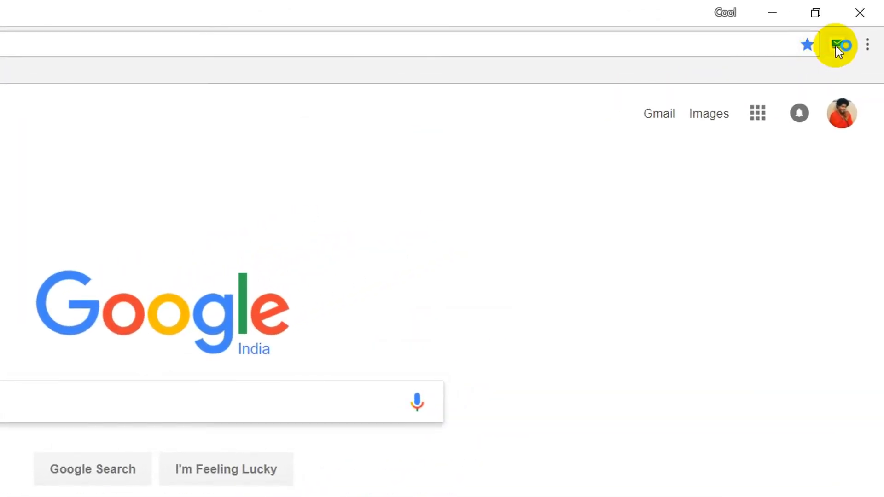
pyautogui.click(838, 45)
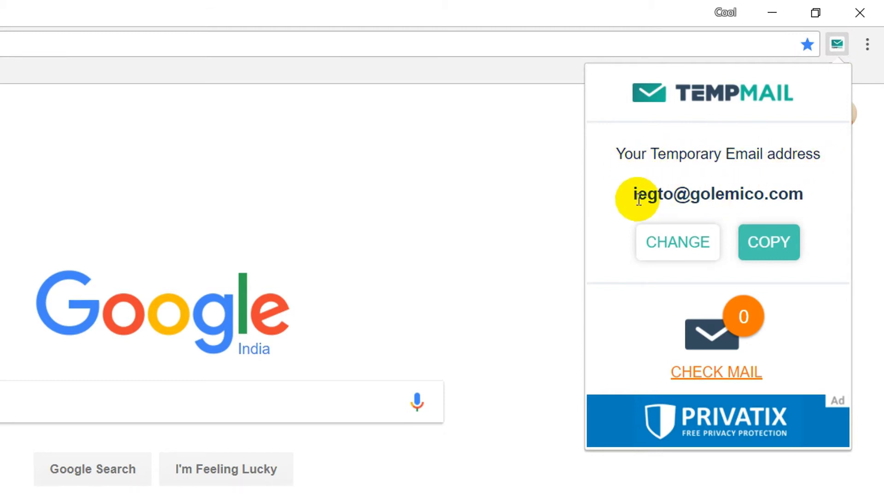
pyautogui.moveTo(634, 196); pyautogui.dragTo(814, 199)
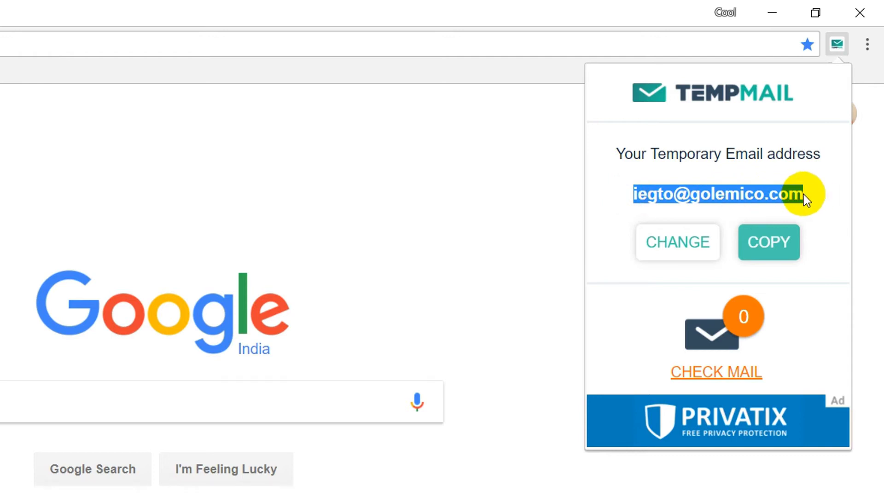
pyautogui.press('Escape')
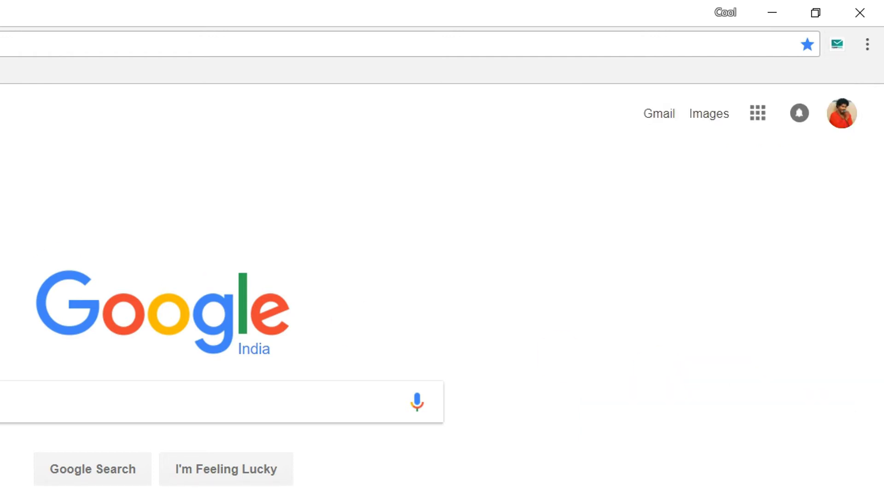
pyautogui.click(659, 114)
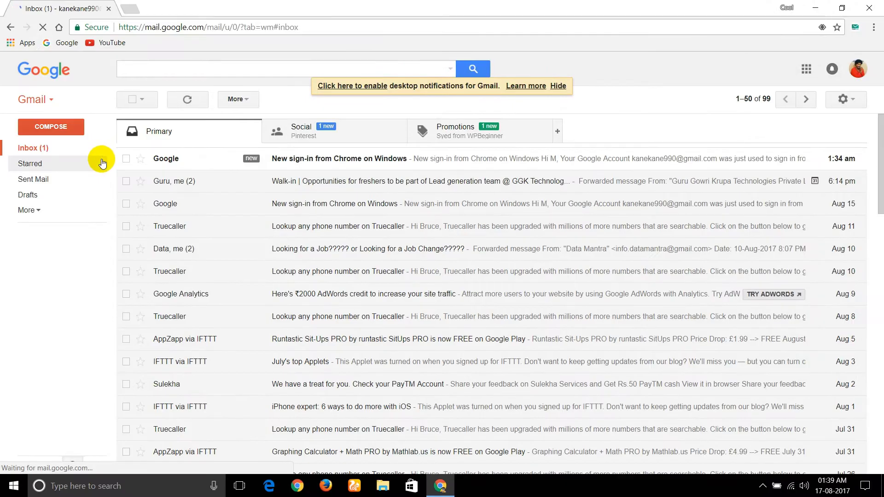
# Step: Start a new Gmail message addressed to the temporary address copied from Temp Mail
pyautogui.click(51, 129)
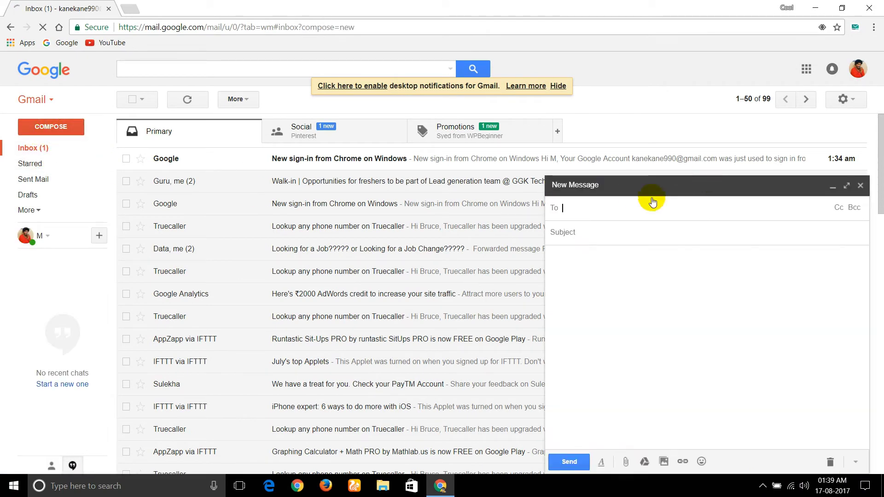
pyautogui.click(855, 26)
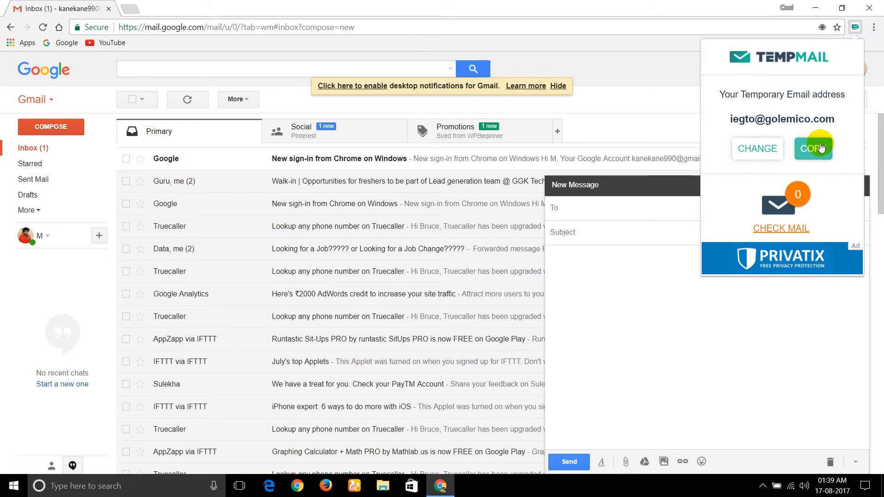
pyautogui.click(813, 152)
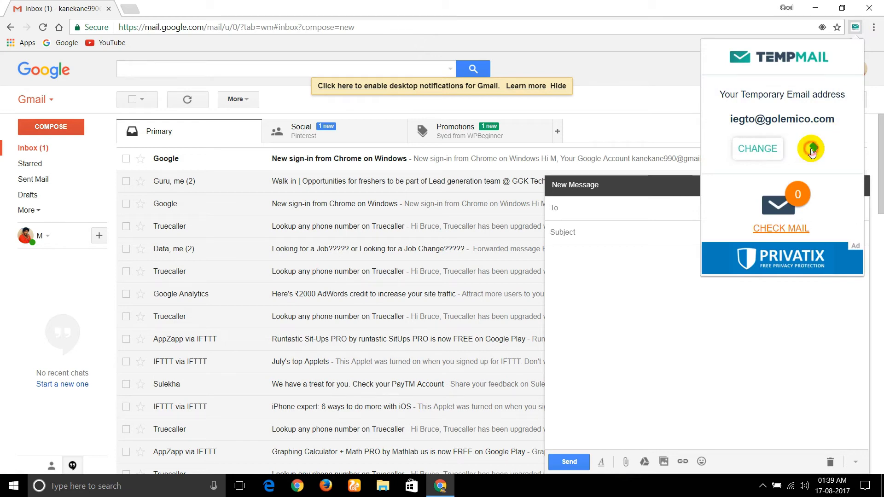
pyautogui.click(604, 209)
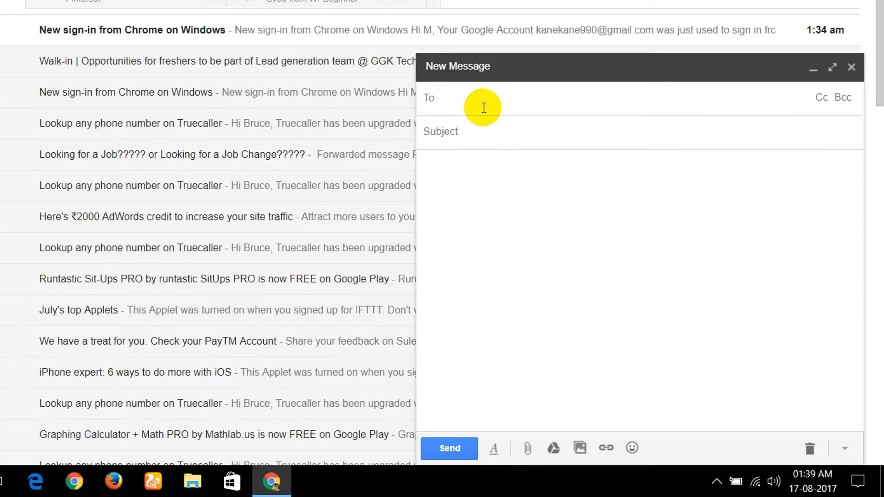
pyautogui.hotkey('ctrl', 'v')
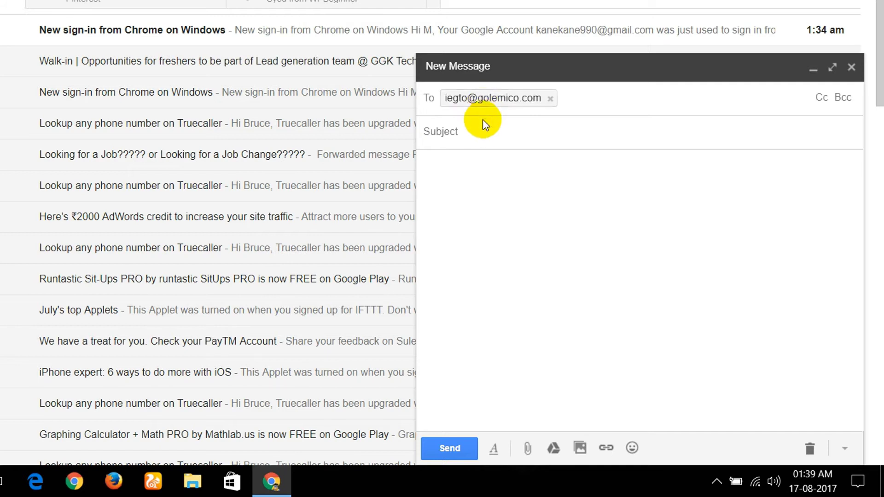
# Step: Give the message subject 'hi' and body 'hello', and send it
pyautogui.click(483, 128)
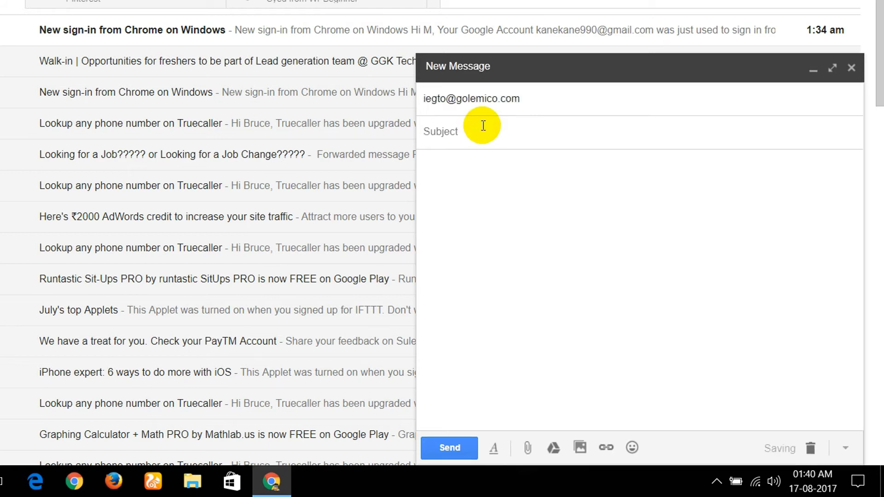
pyautogui.write('hi')
pyautogui.click(500, 211)
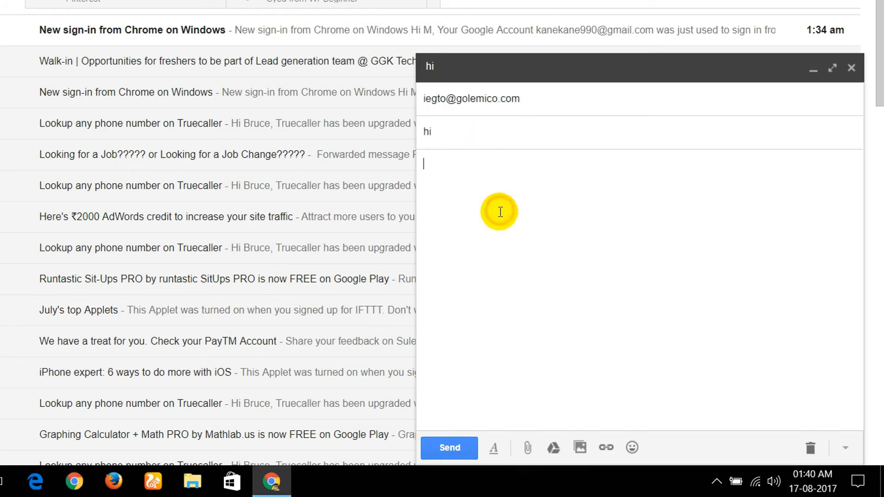
pyautogui.write('hello')
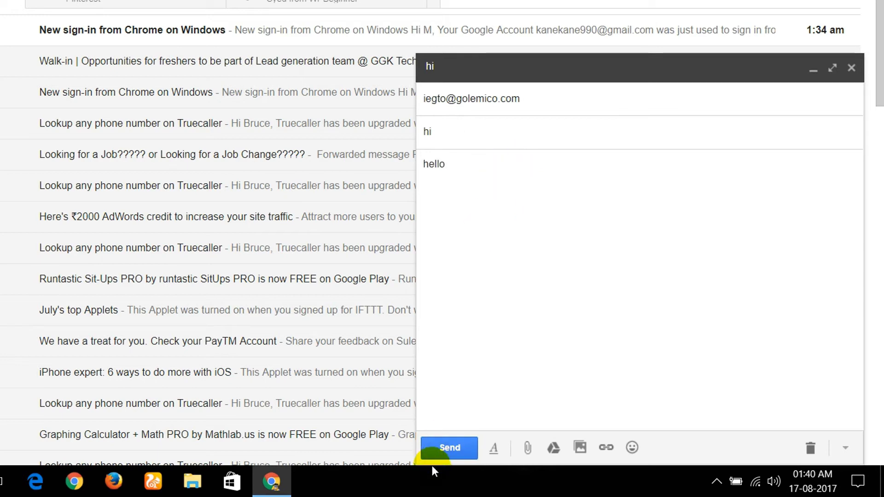
pyautogui.click(454, 446)
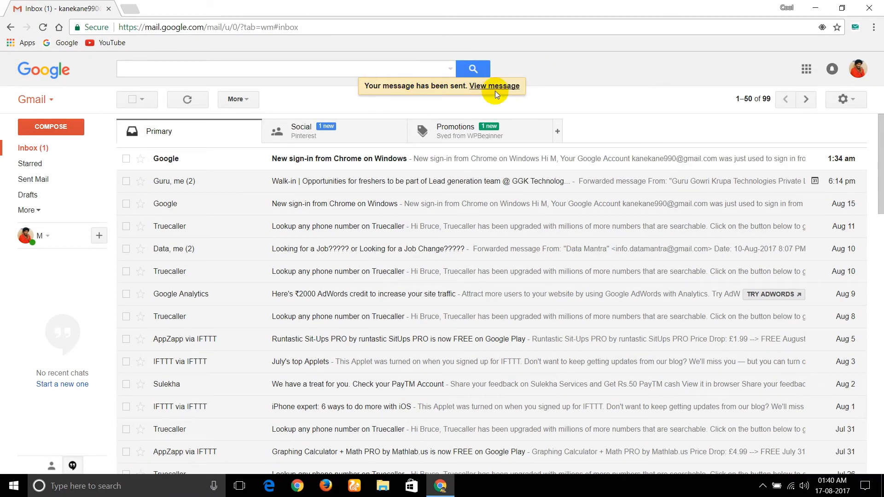
# Step: Open the temp-mail.org inbox through CHECK MAIL in the Temp Mail popup
pyautogui.click(860, 34)
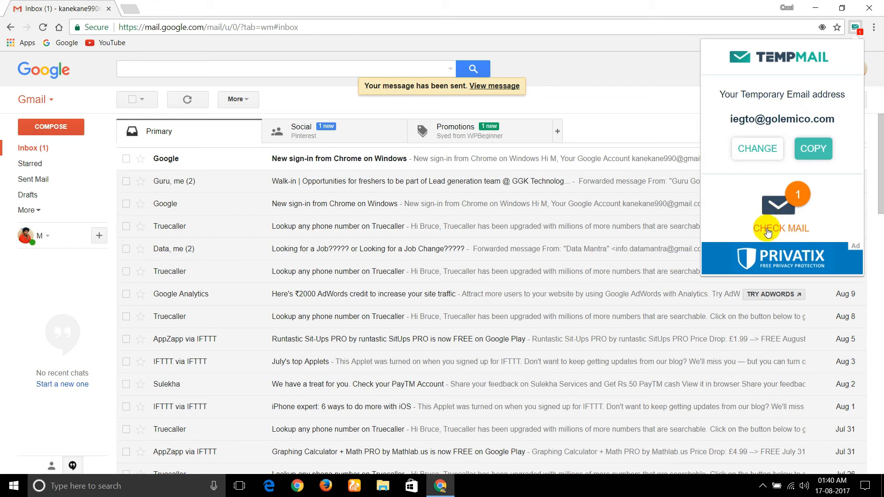
pyautogui.click(790, 220)
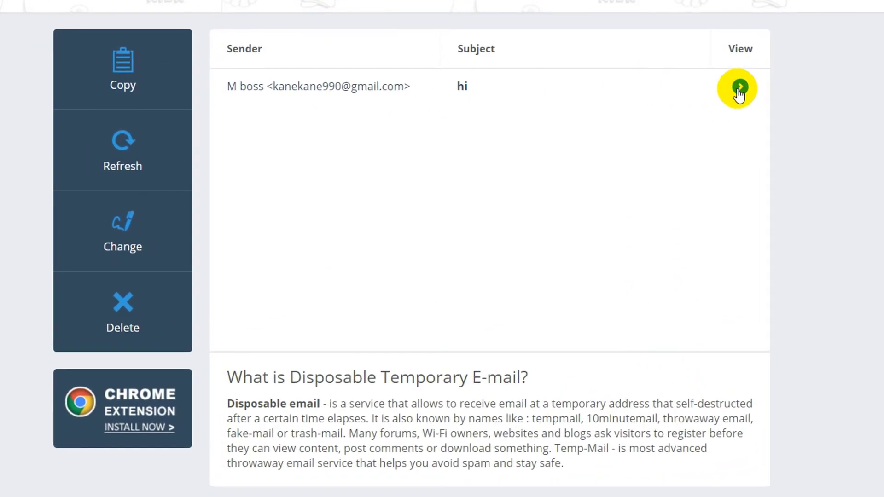
# Step: Open the 'hi' message, highlight its 'hello' body and subject, and select the popup's address
pyautogui.click(739, 90)
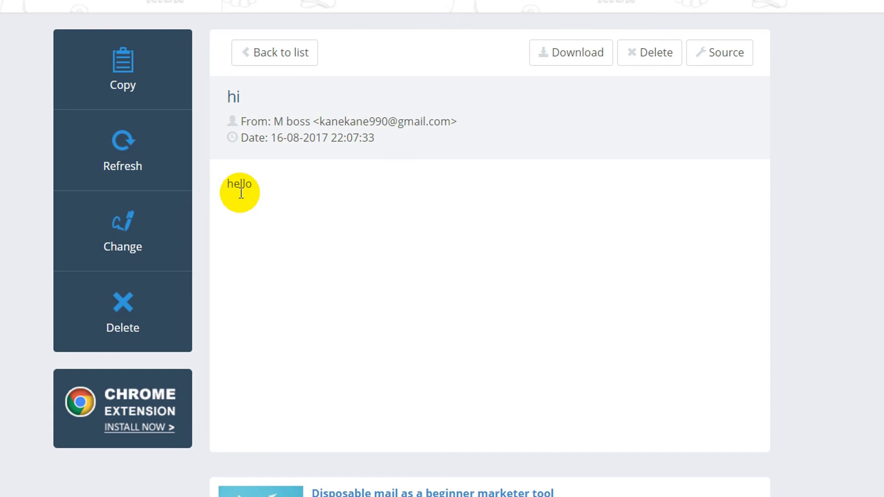
pyautogui.moveTo(271, 185); pyautogui.dragTo(227, 186)
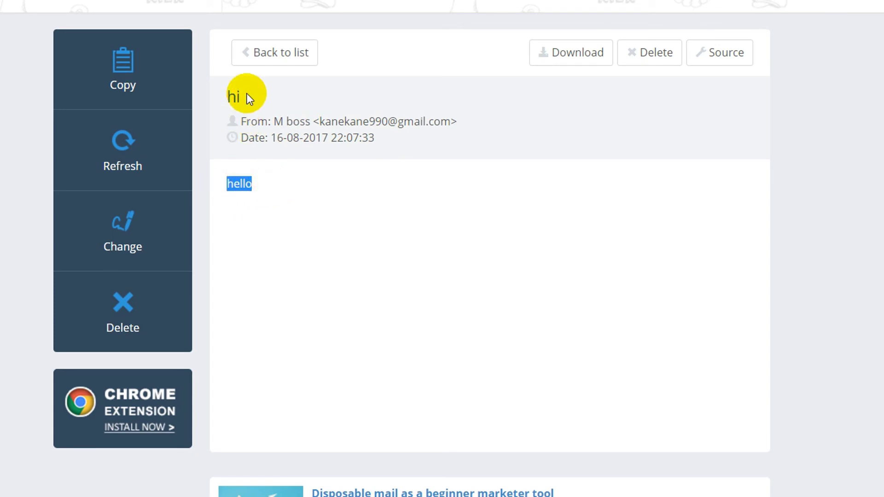
pyautogui.moveTo(246, 93); pyautogui.dragTo(228, 96)
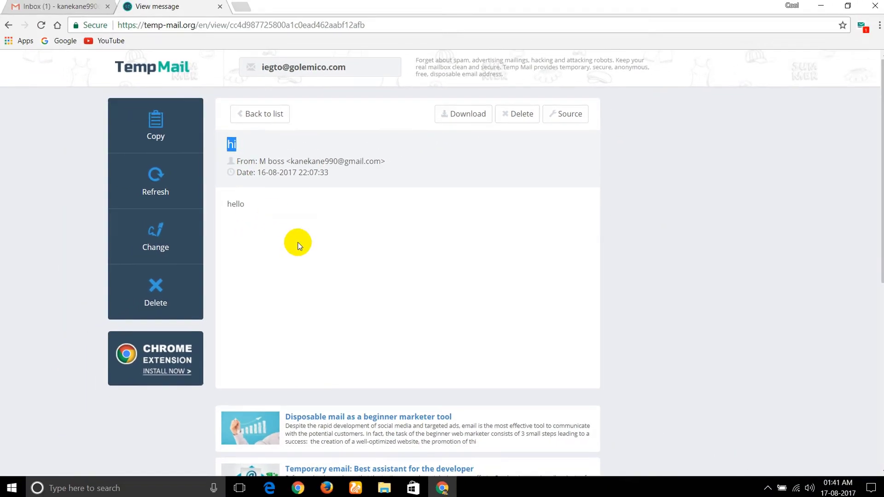
pyautogui.click(862, 27)
pyautogui.moveTo(839, 120); pyautogui.dragTo(734, 117)
# Step: Get a fresh temporary address with CHANGE and close the popup, returning to the 'hi' message
pyautogui.click(753, 157)
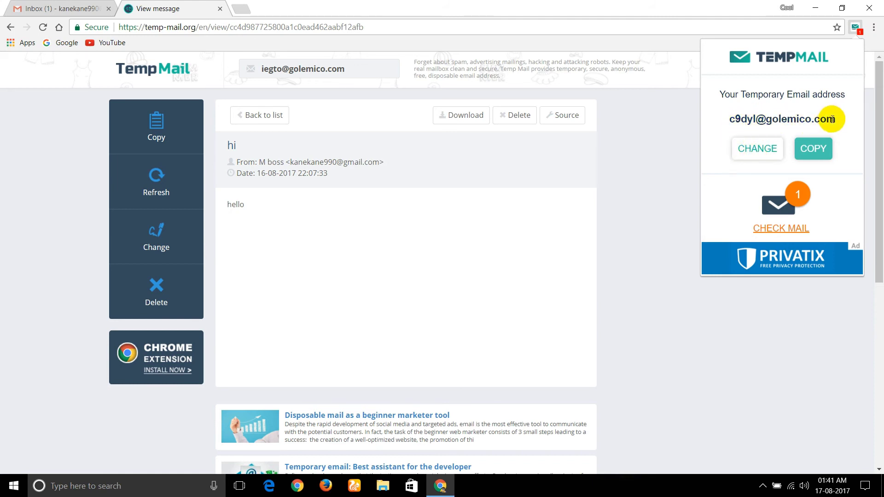
pyautogui.click(650, 197)
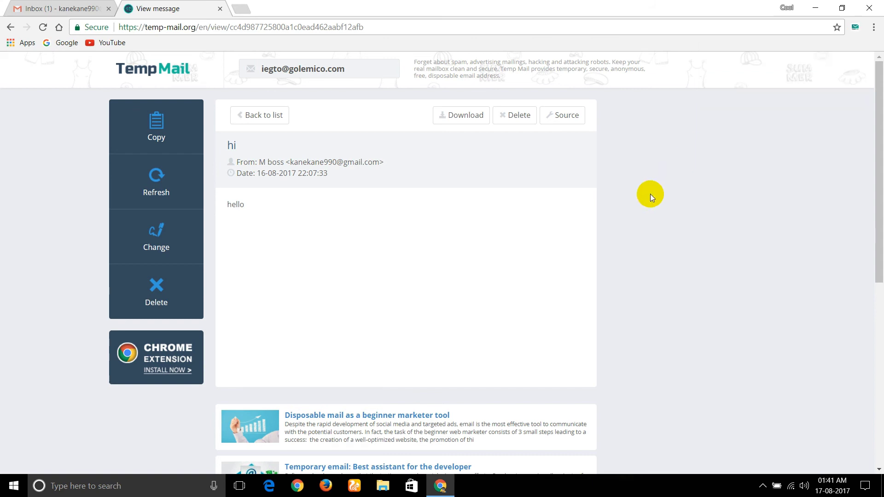